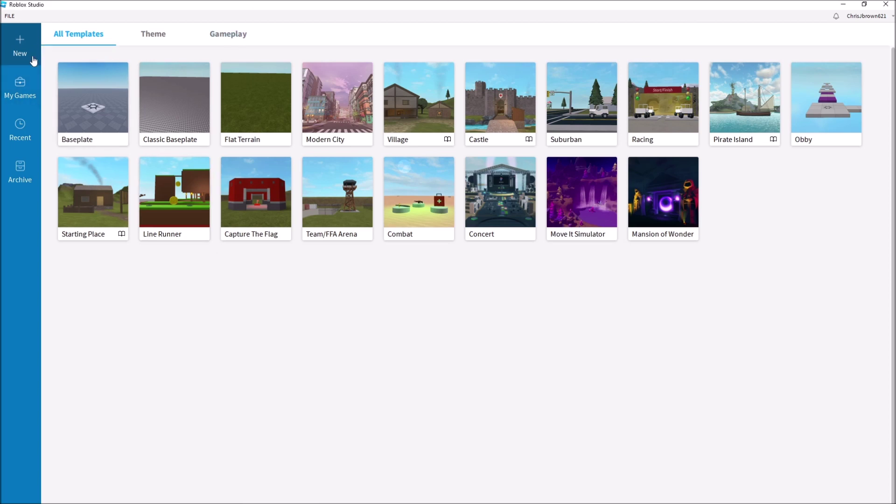
# Create a new place from the Baseplate template and select its spawn location.
pyautogui.click(80, 125)
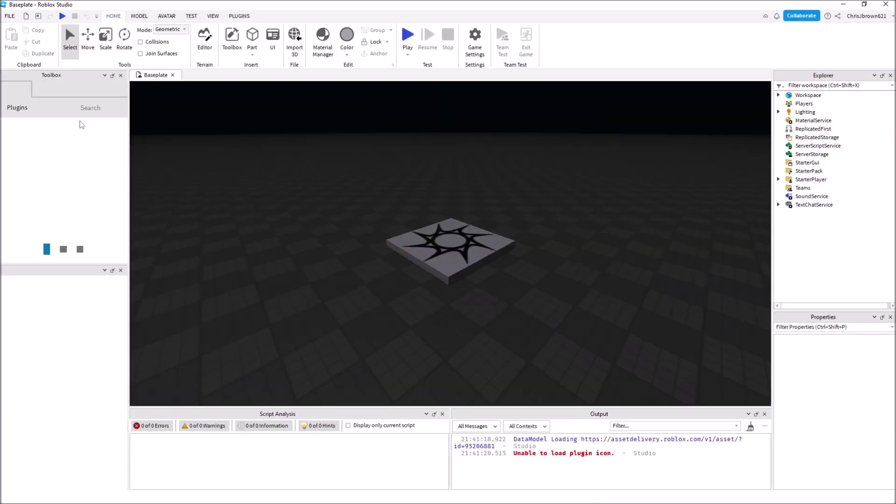
pyautogui.moveTo(371, 182); pyautogui.dragTo(372, 184, button='right')
pyautogui.press('w')
pyautogui.press('s')
pyautogui.press('w')
pyautogui.click(447, 236)
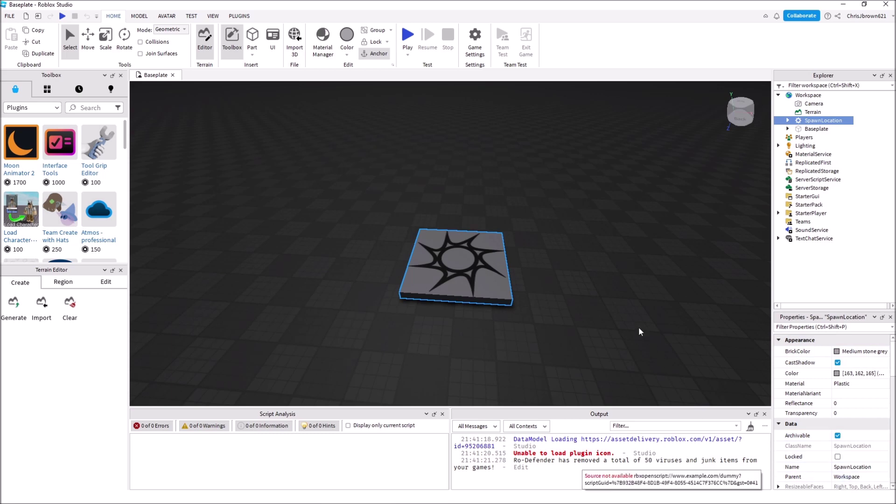
pyautogui.click(620, 325)
pyautogui.click(484, 269)
pyautogui.click(580, 266)
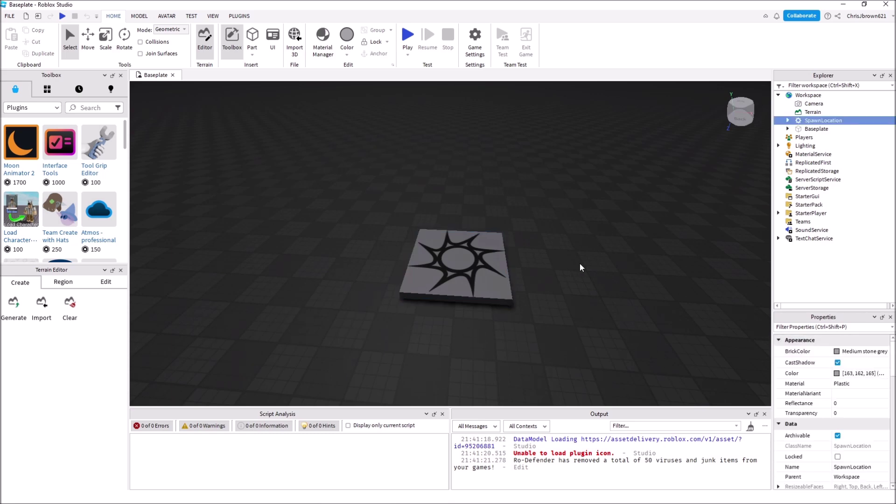
pyautogui.click(493, 271)
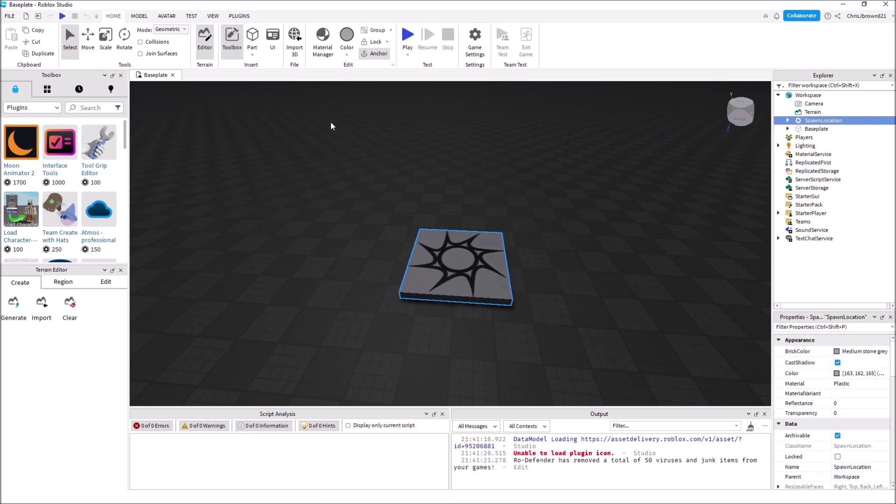
# Hide and restore the Properties and Explorer windows.
pyautogui.click(213, 17)
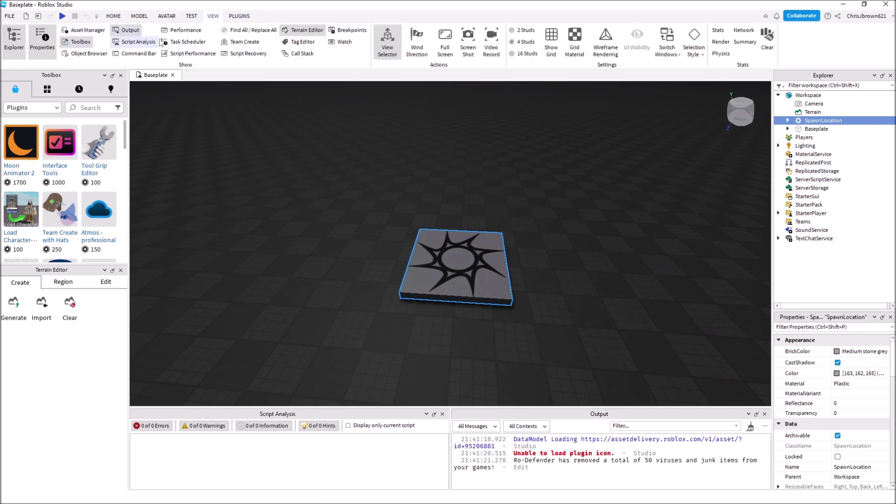
pyautogui.click(46, 49)
pyautogui.click(46, 50)
pyautogui.click(16, 48)
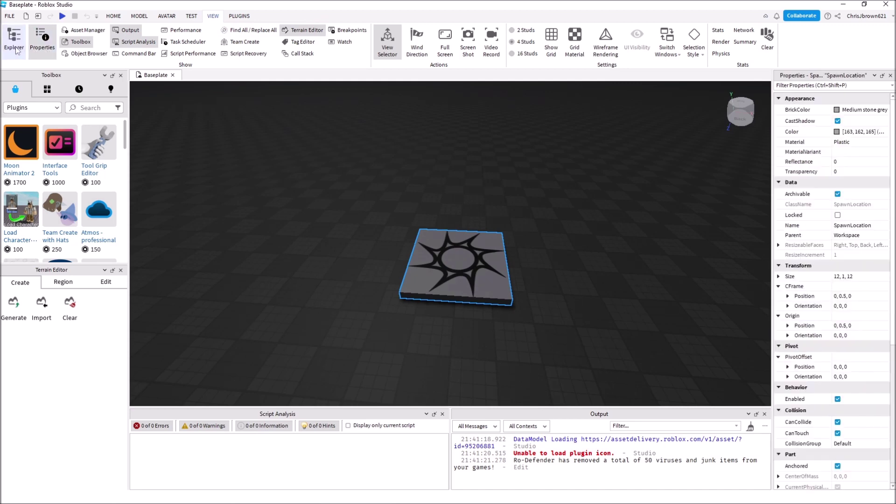
pyautogui.click(15, 48)
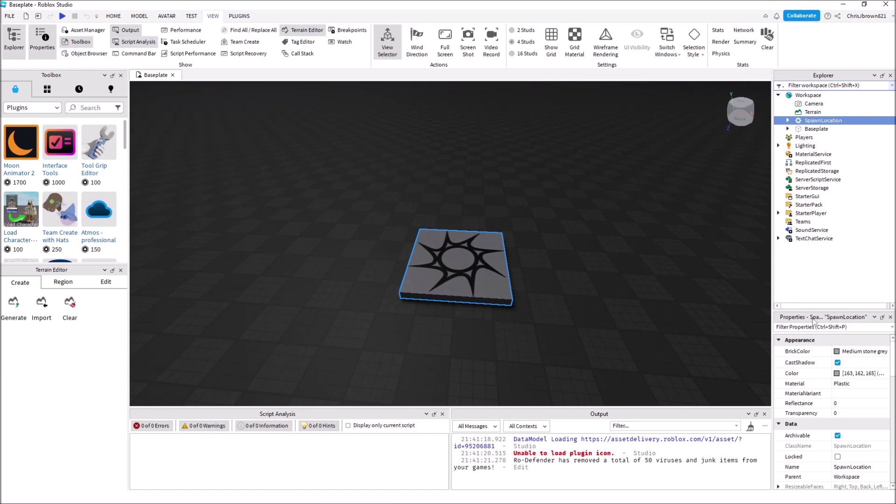
pyautogui.click(123, 16)
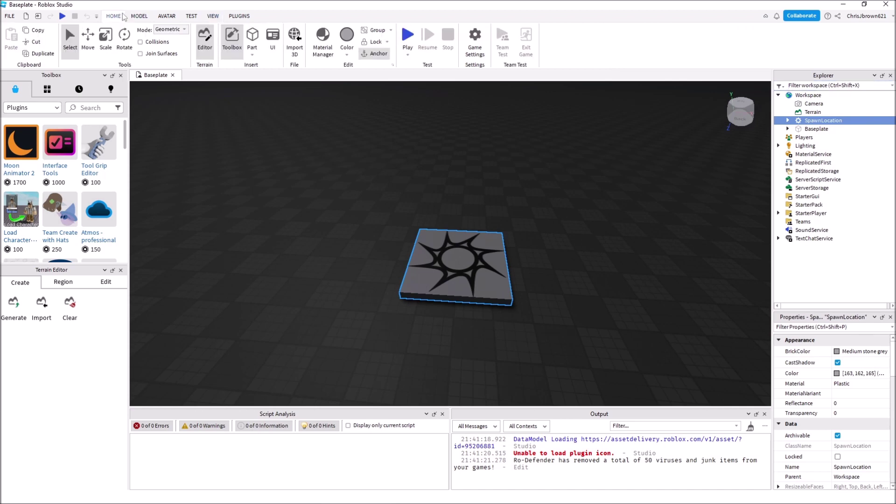
# Set the spawn location's color to pure red (255, 0, 0).
pyautogui.moveTo(543, 207); pyautogui.dragTo(544, 208, button='right')
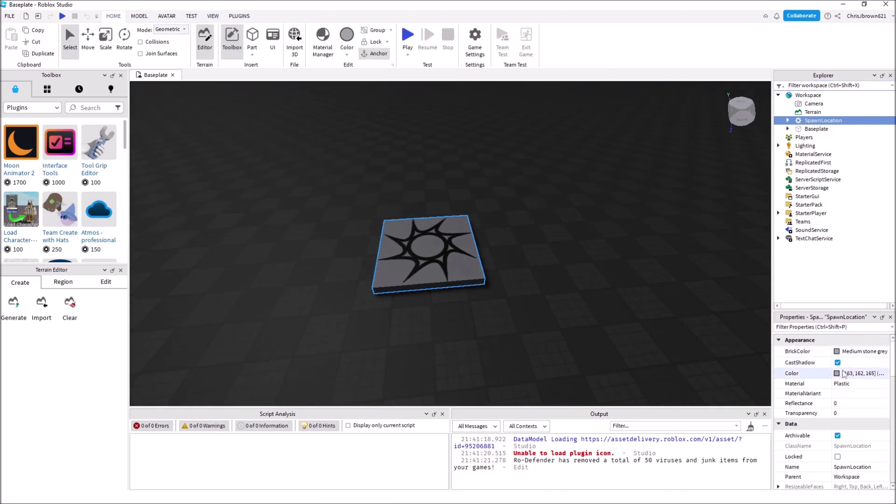
pyautogui.moveTo(574, 298); pyautogui.dragTo(583, 297, button='right')
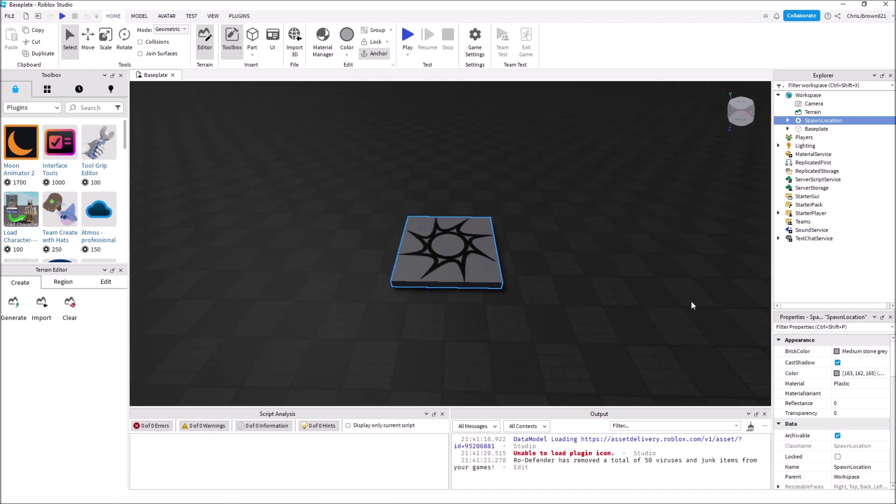
pyautogui.click(848, 372)
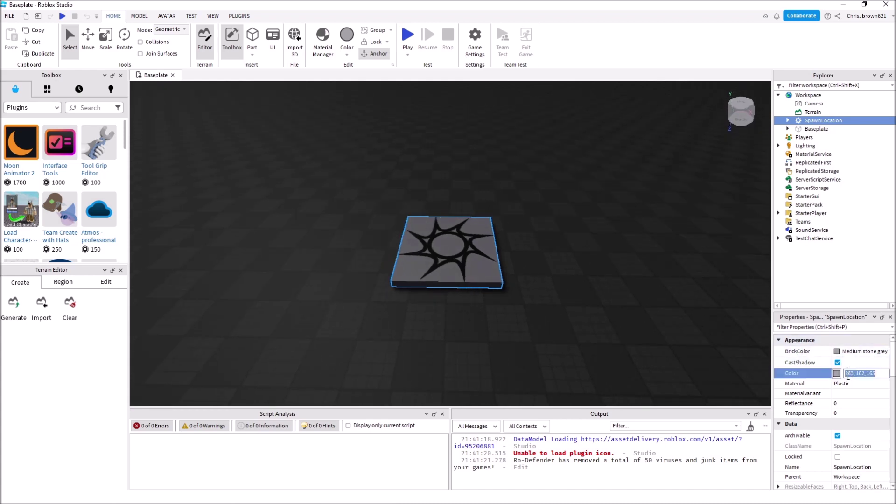
pyautogui.click(836, 373)
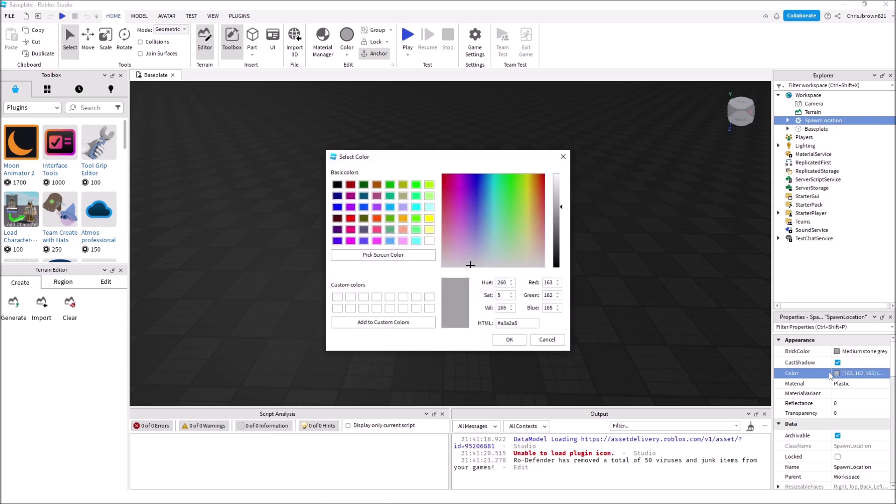
pyautogui.click(351, 218)
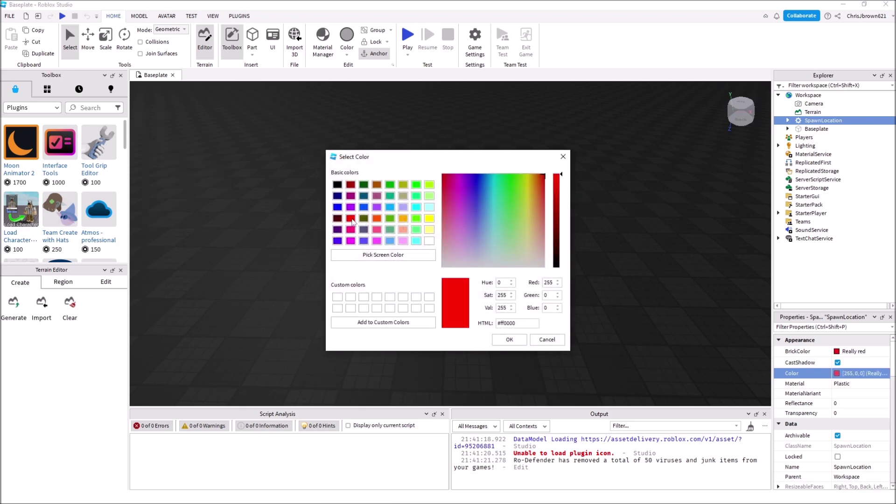
pyautogui.click(509, 339)
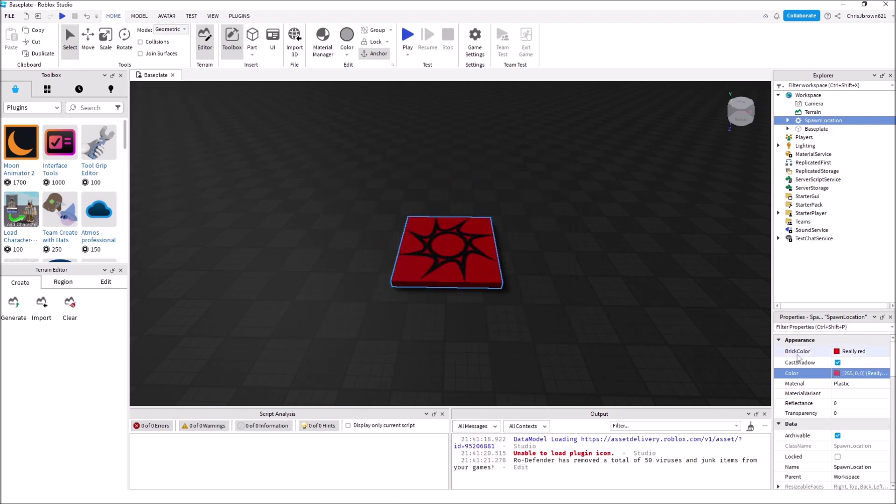
# Turn off Neutral for the spawn location and set its TeamColor to Really red.
pyautogui.scroll(-6, 835, 393)
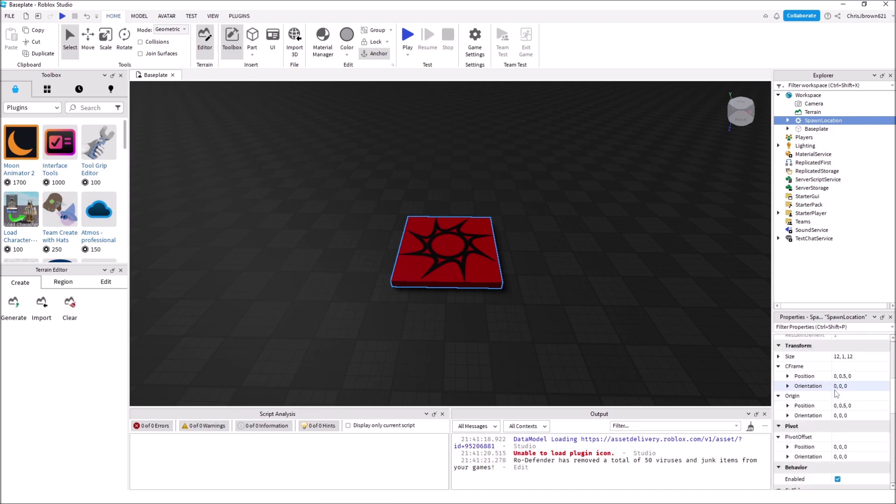
pyautogui.scroll(-5, 835, 393)
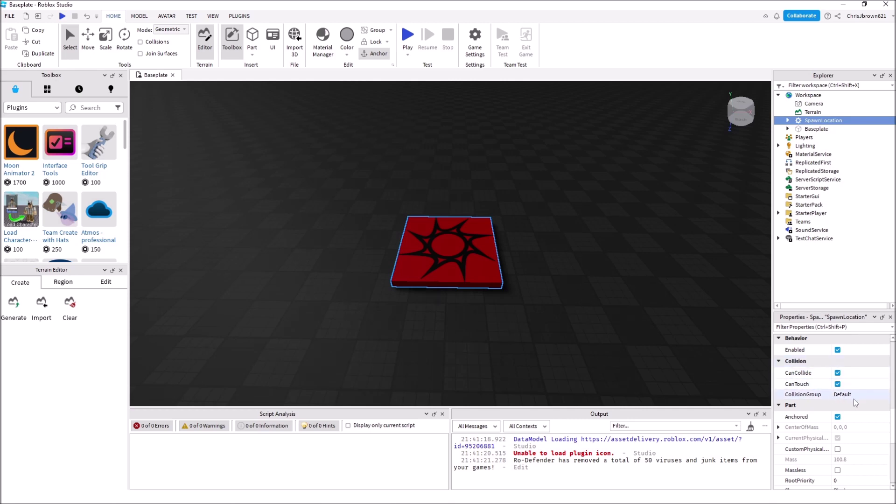
pyautogui.scroll(-5, 854, 401)
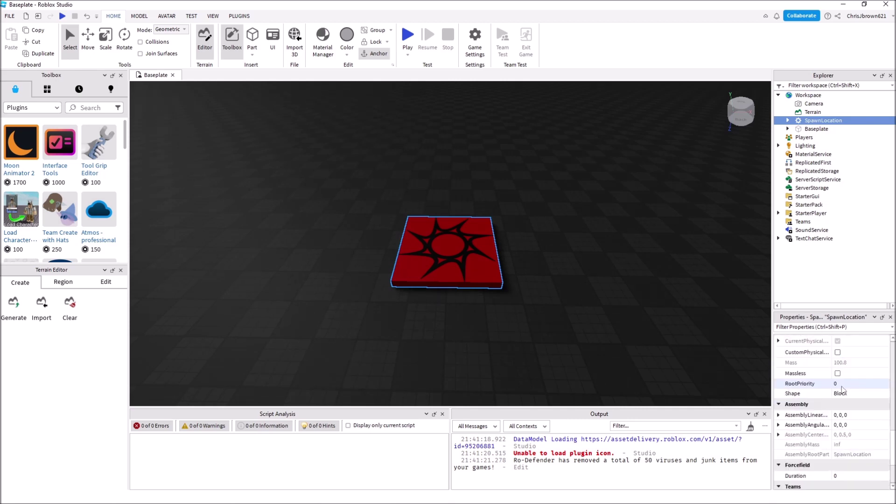
pyautogui.scroll(-4, 843, 390)
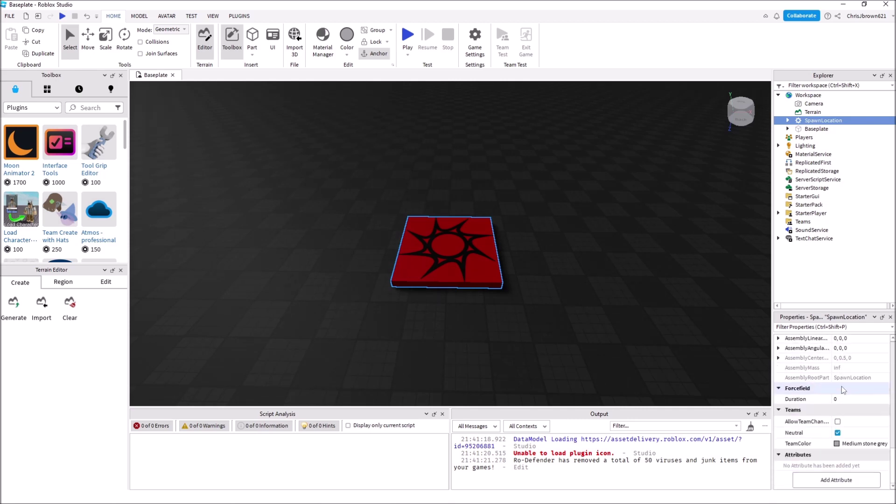
pyautogui.click(838, 434)
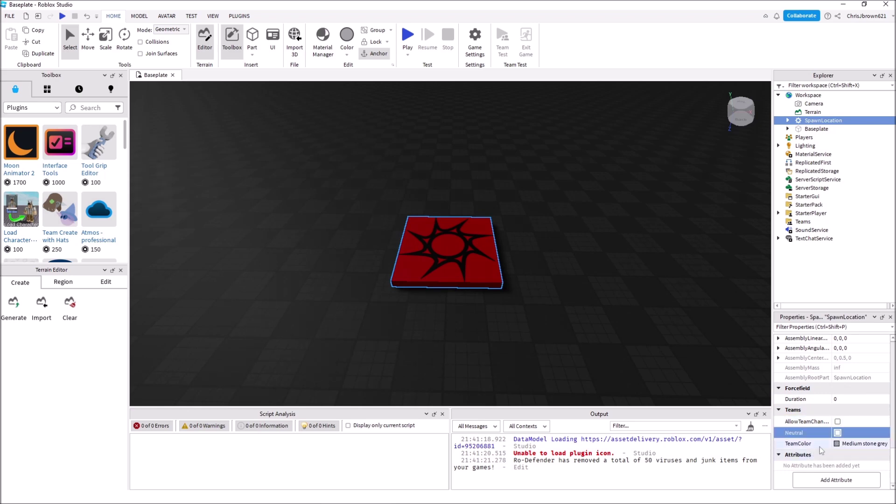
pyautogui.click(836, 443)
pyautogui.click(858, 403)
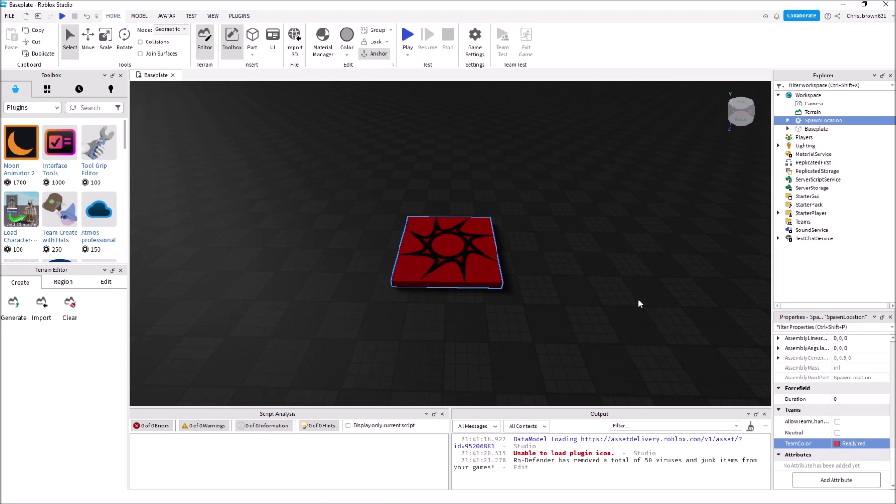
# Duplicate the red spawn location and place the copy on the baseplate about 20 studs beside the original.
pyautogui.click(580, 278)
pyautogui.click(439, 249)
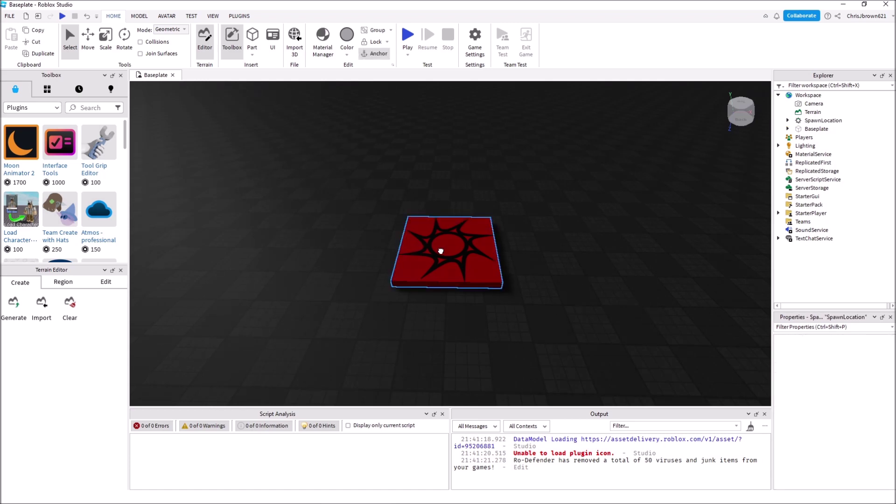
pyautogui.rightClick(457, 238)
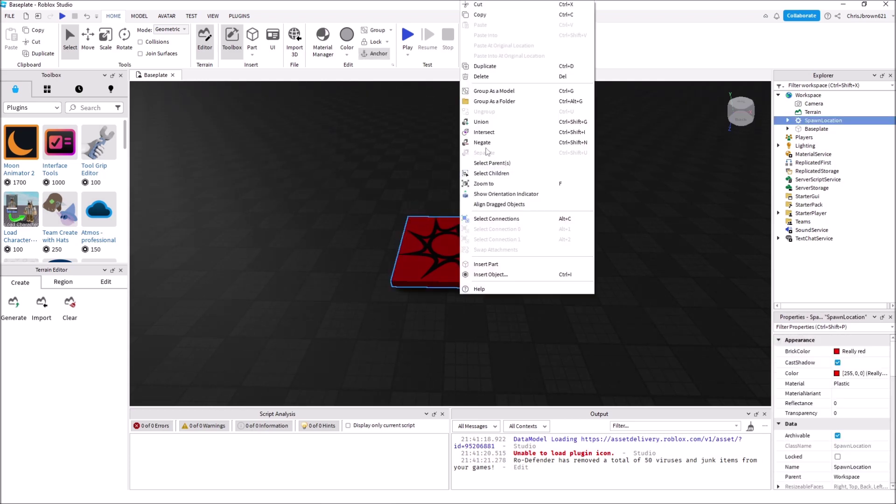
pyautogui.click(493, 68)
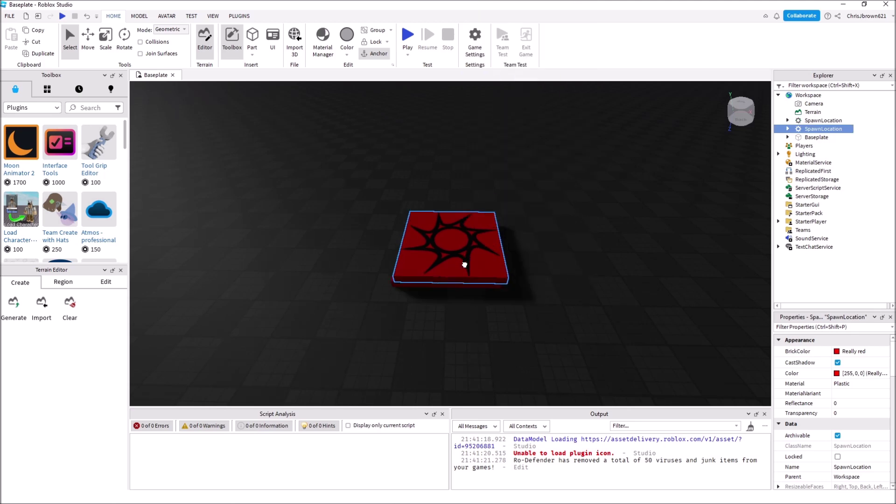
pyautogui.moveTo(463, 259); pyautogui.dragTo(626, 274)
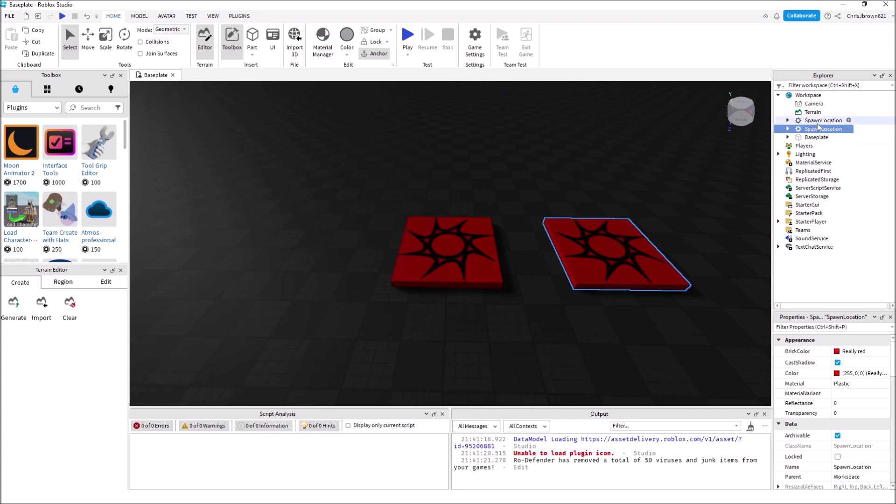
# Set both the BrickColor and the TeamColor of the duplicated spawn location to Really blue.
pyautogui.click(837, 356)
pyautogui.click(851, 351)
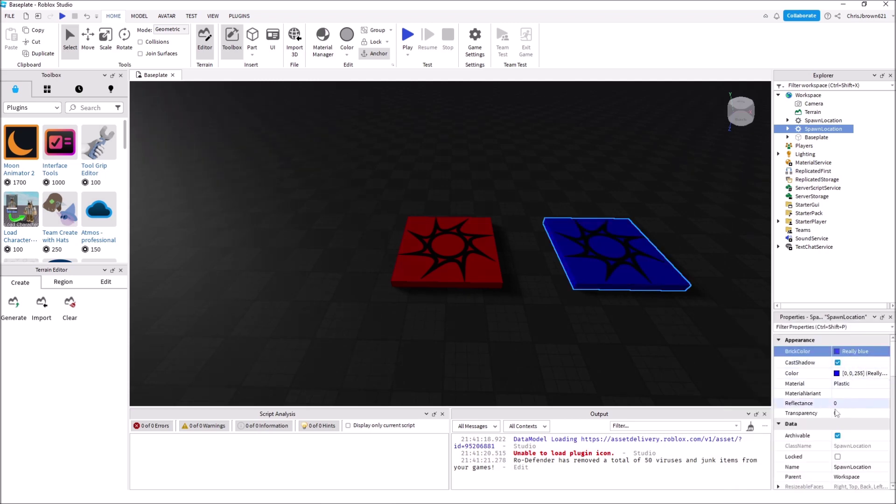
pyautogui.scroll(-1, 855, 401)
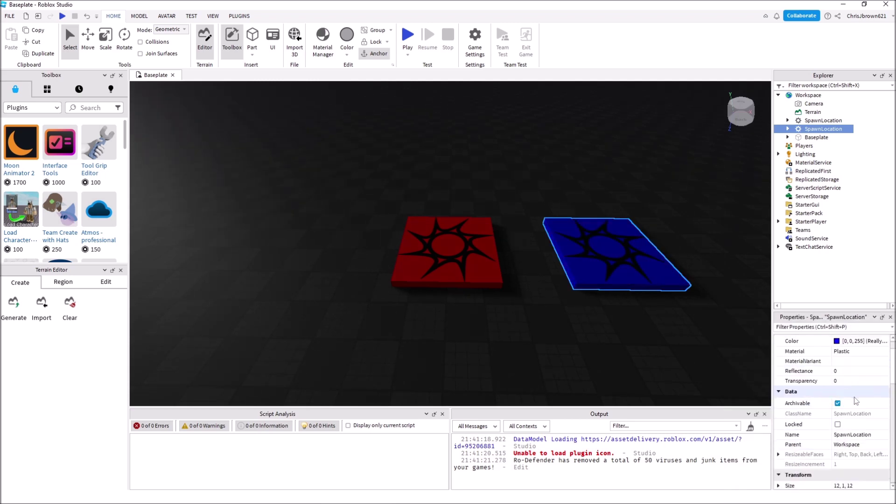
pyautogui.scroll(-8, 856, 400)
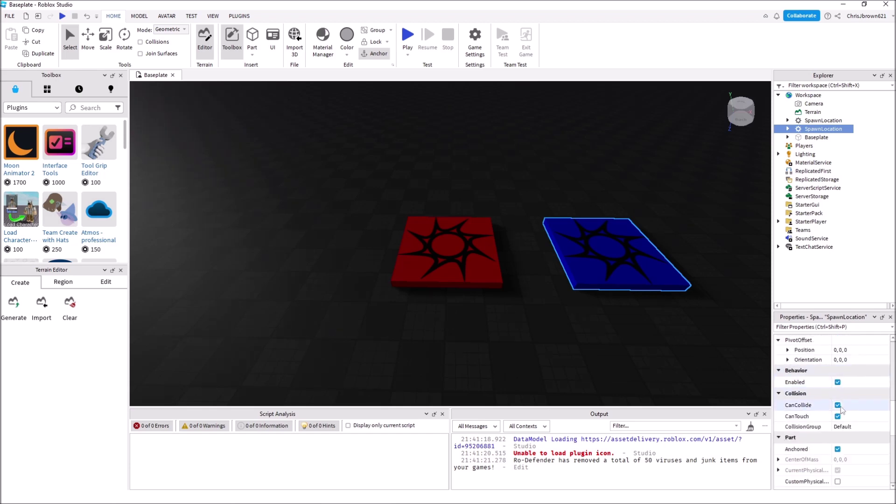
pyautogui.scroll(-2, 841, 411)
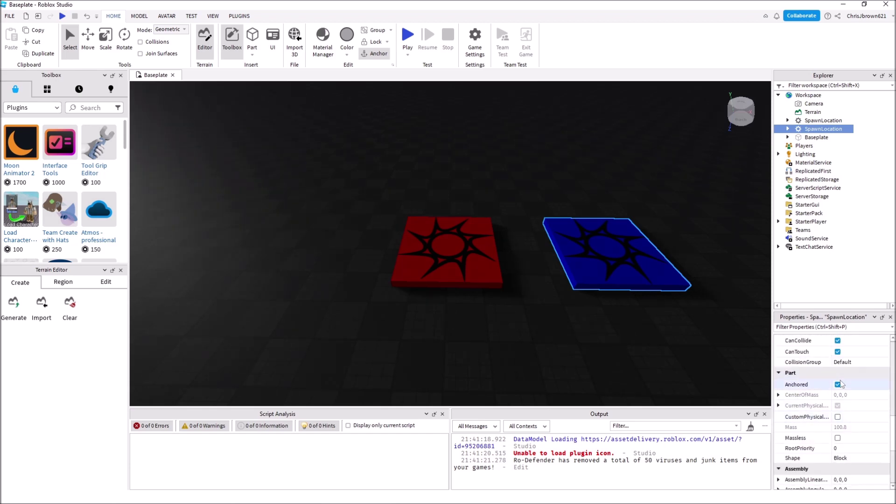
pyautogui.scroll(-4, 844, 395)
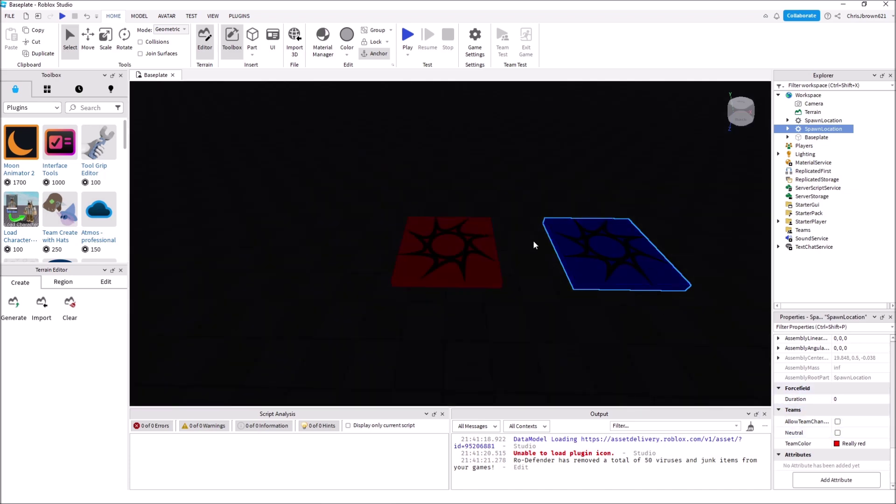
pyautogui.click(838, 445)
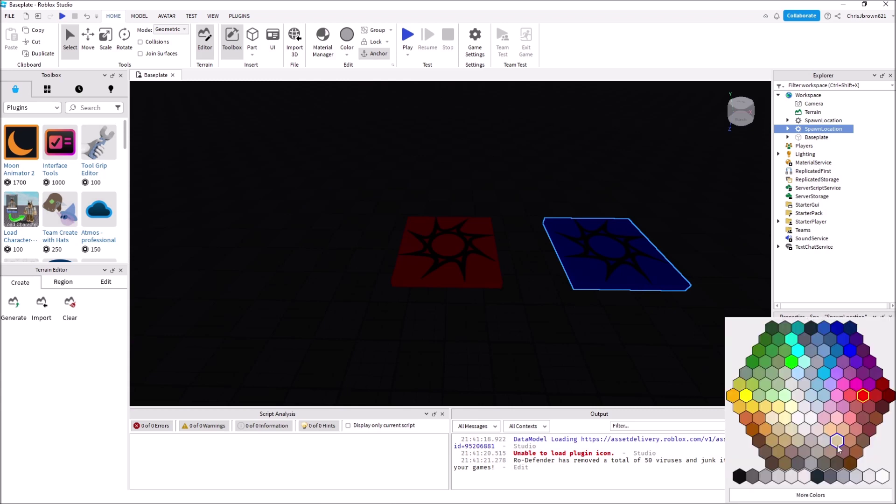
pyautogui.click(849, 351)
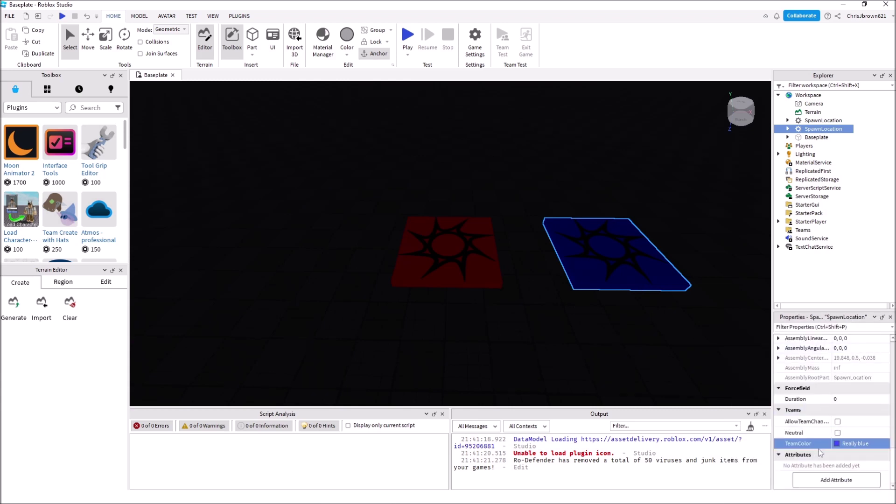
pyautogui.scroll(10, 848, 425)
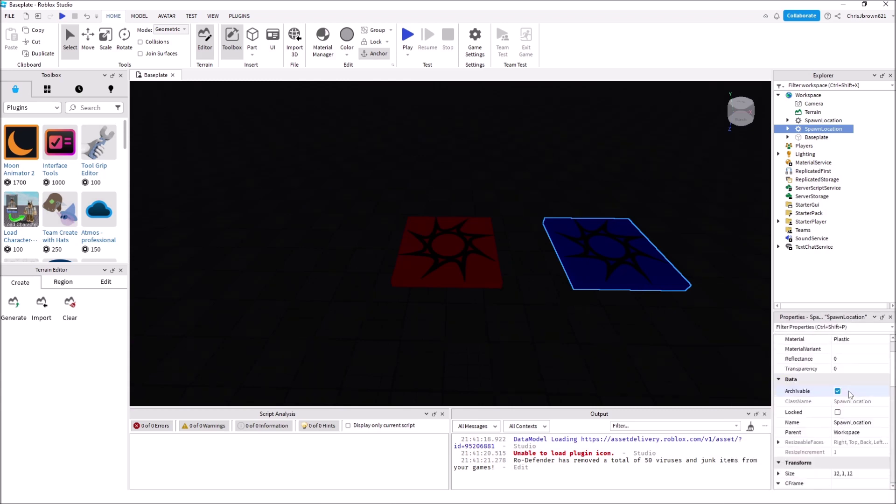
pyautogui.click(690, 347)
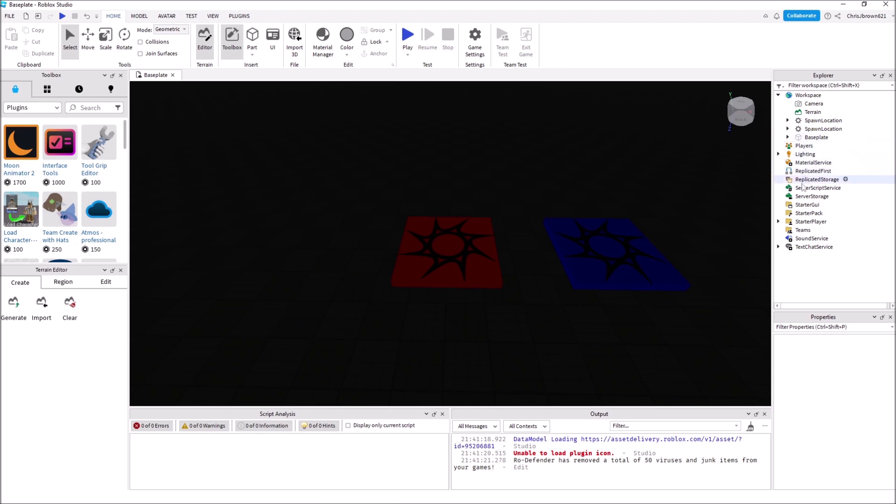
# Add a Team object to the Teams service.
pyautogui.click(802, 230)
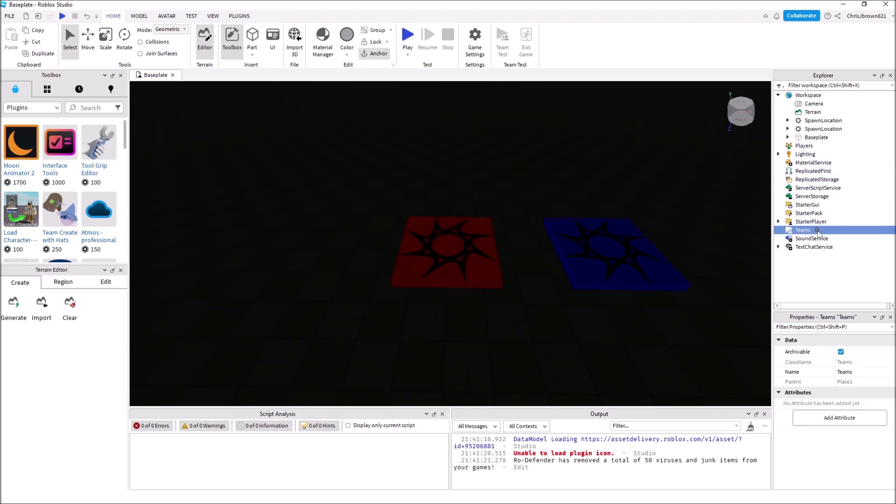
pyautogui.click(817, 230)
pyautogui.write('team')
pyautogui.click(802, 261)
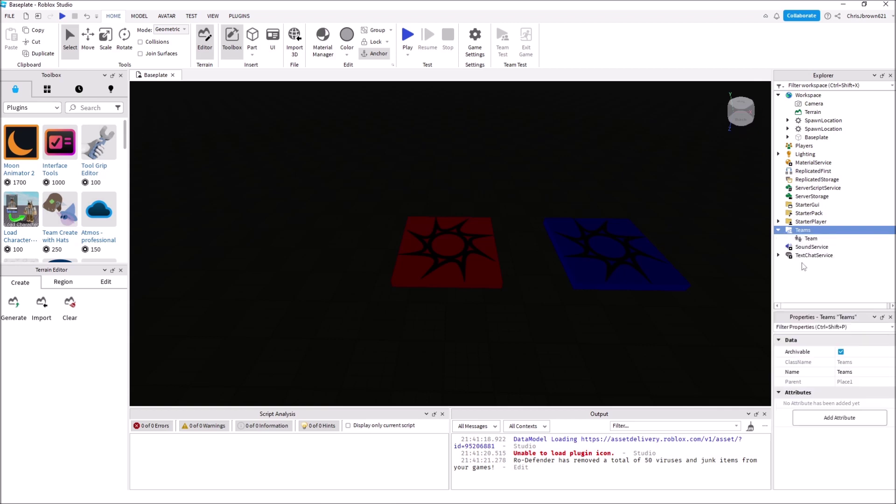
# Rename the new team to Red and set its TeamColor to Really red.
pyautogui.click(811, 238)
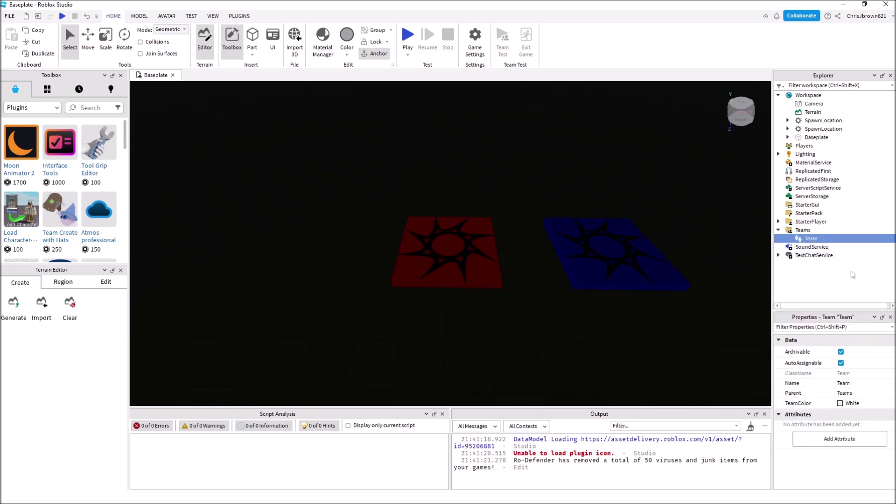
pyautogui.write('Red')
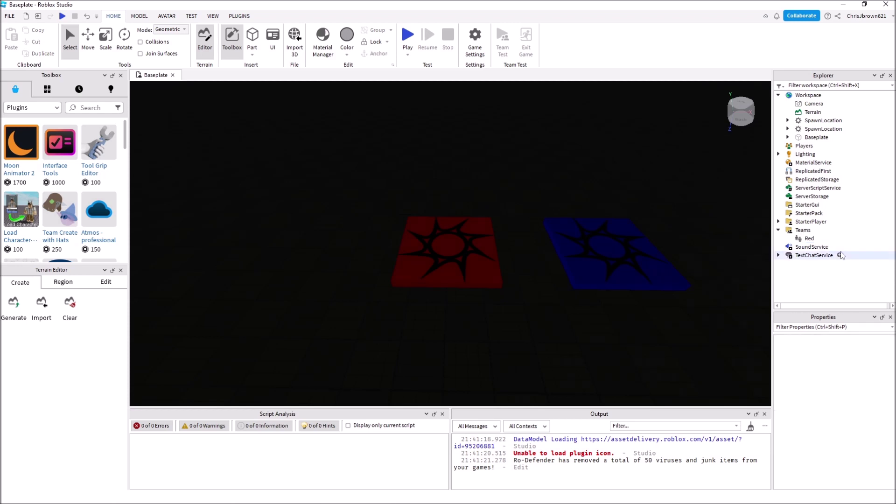
pyautogui.press('Return')
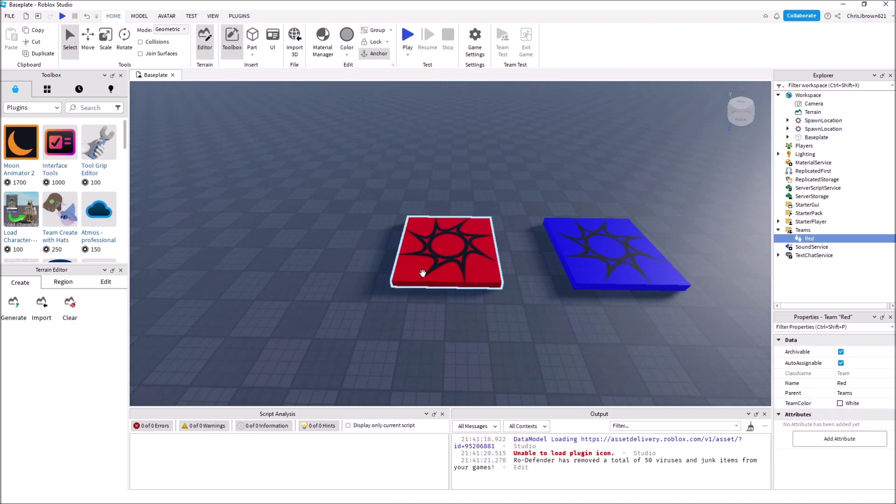
pyautogui.click(849, 403)
pyautogui.click(824, 415)
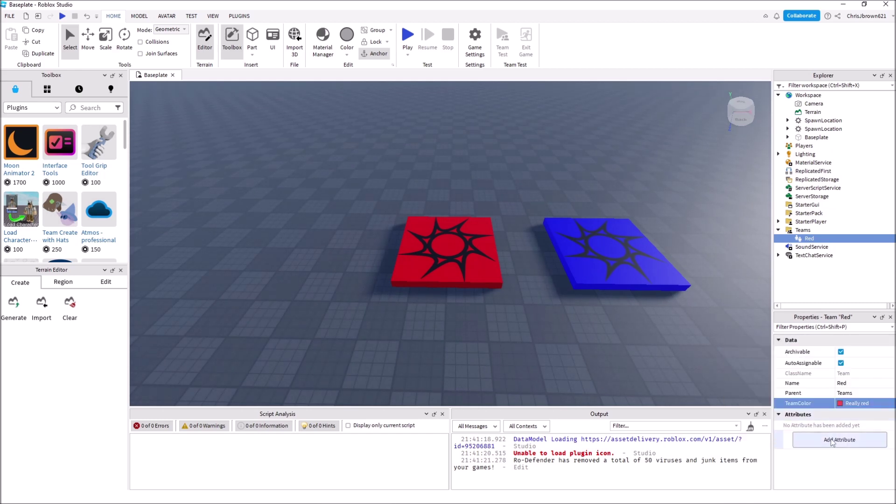
pyautogui.click(633, 337)
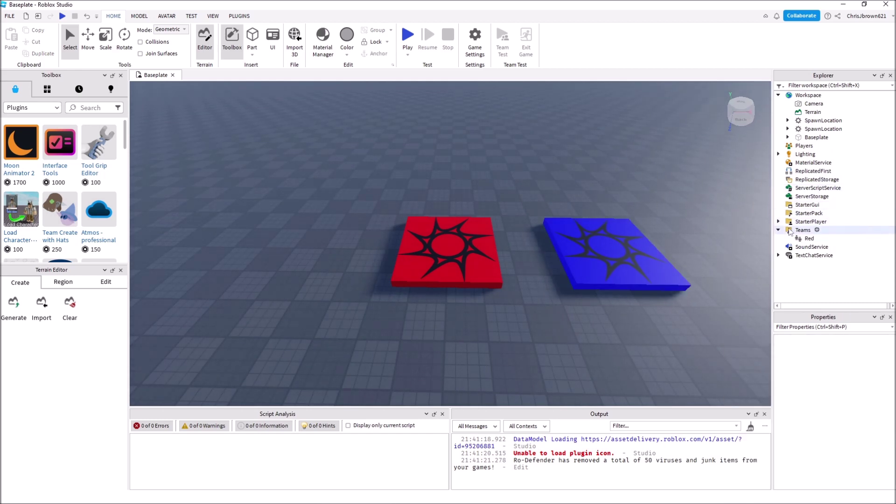
pyautogui.click(780, 231)
pyautogui.click(780, 231)
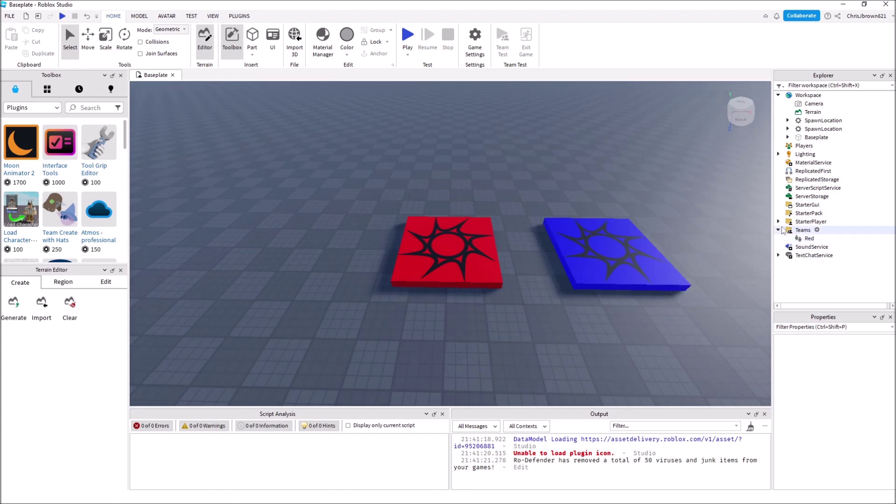
pyautogui.click(801, 231)
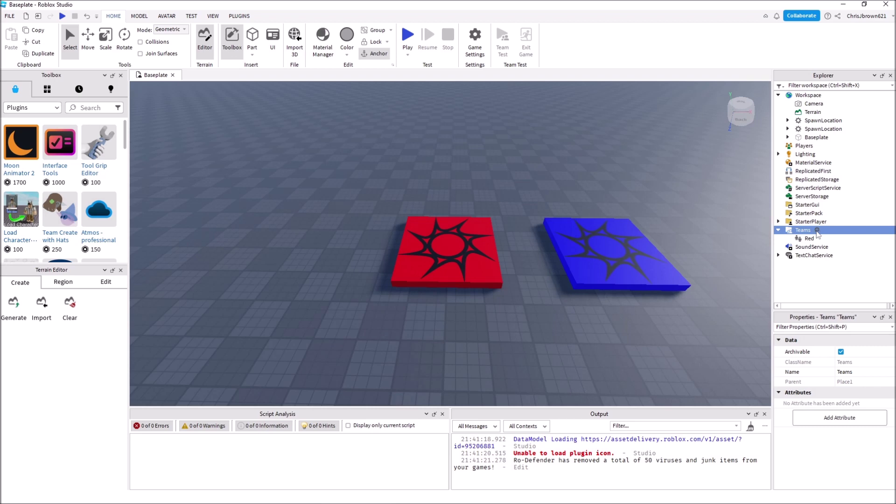
pyautogui.click(816, 230)
pyautogui.click(805, 265)
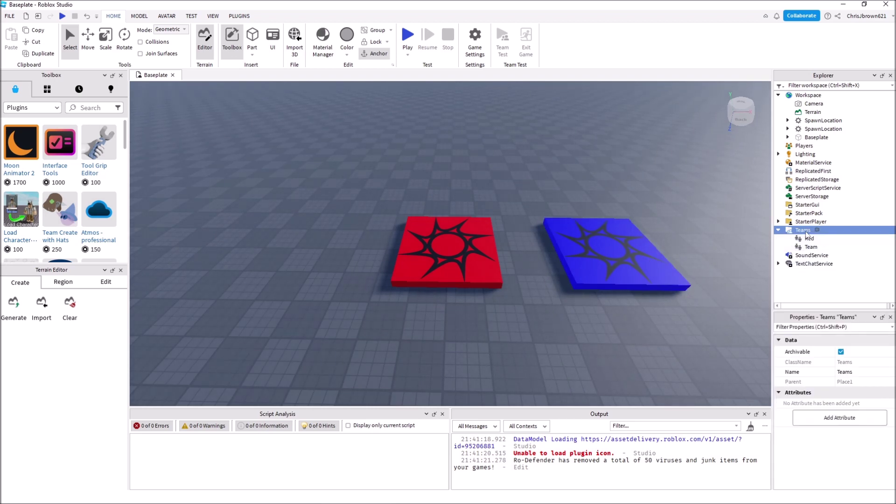
pyautogui.click(809, 247)
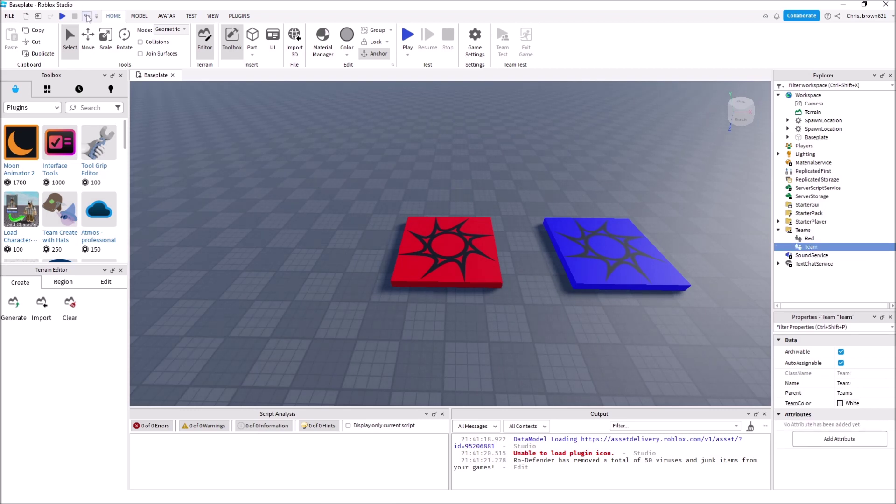
pyautogui.click(87, 17)
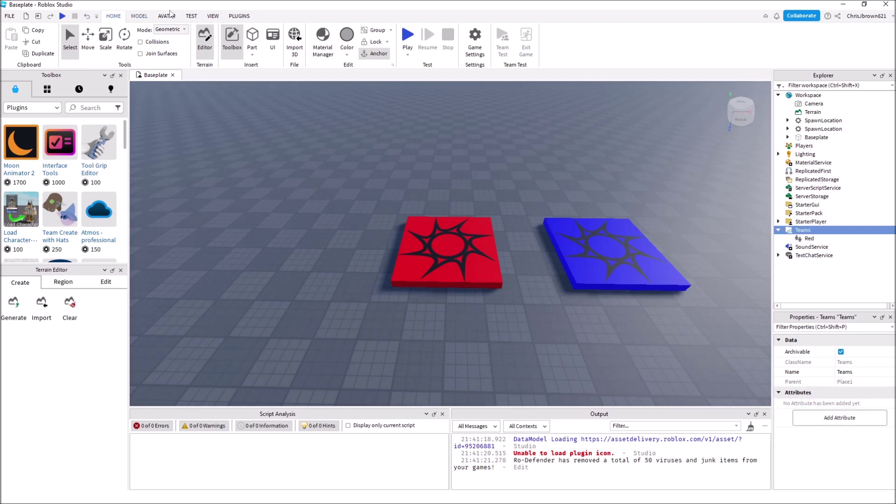
# Add a second Team object to the Teams service.
pyautogui.click(816, 230)
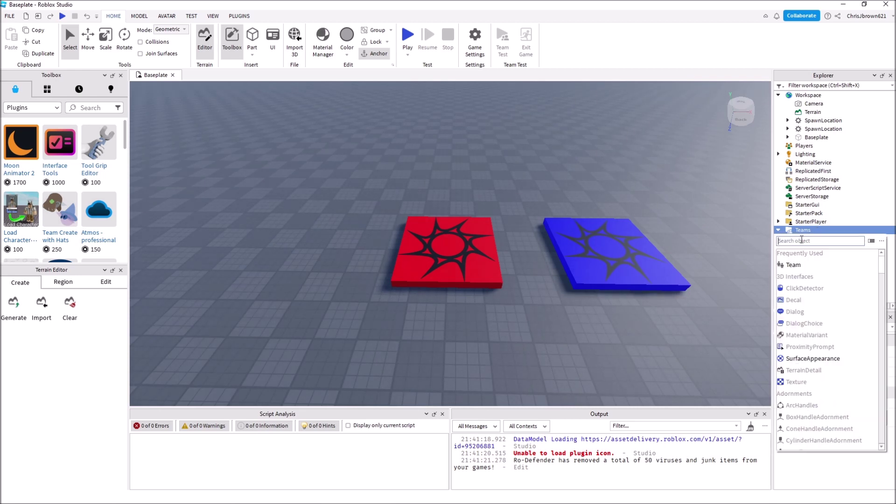
pyautogui.write('tea')
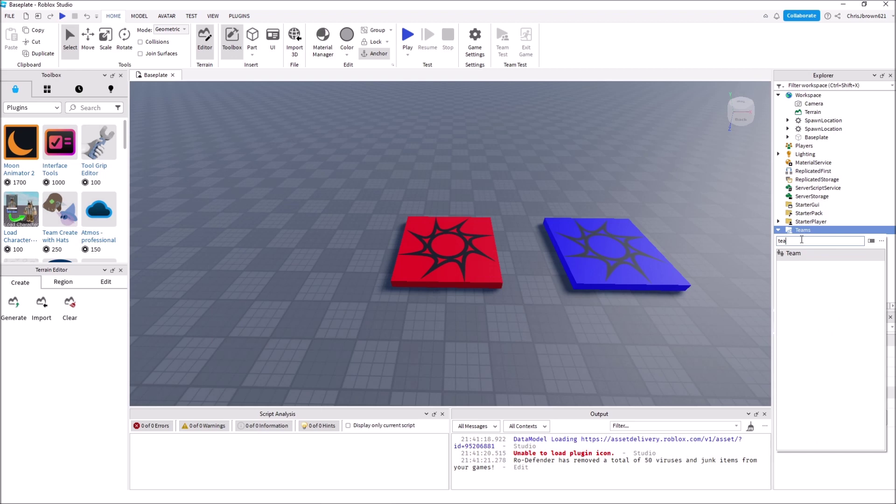
pyautogui.click(800, 252)
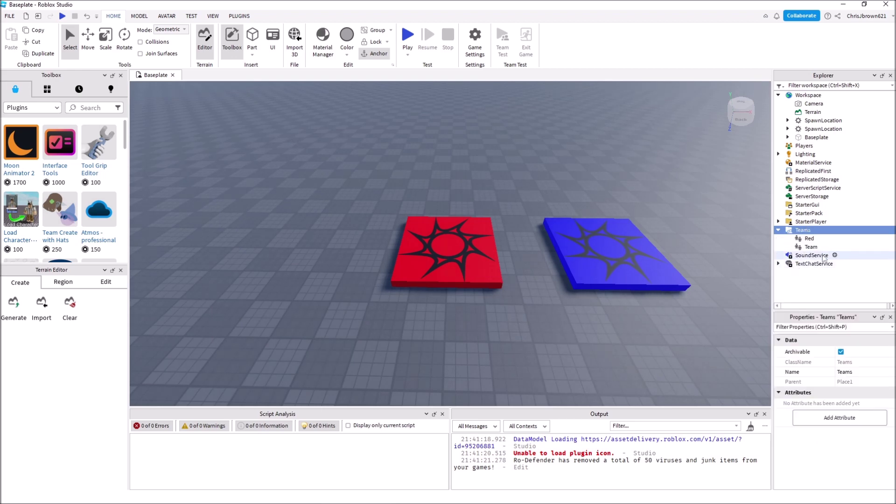
# Rename the second team to Blue and set its TeamColor to Really blue.
pyautogui.click(810, 247)
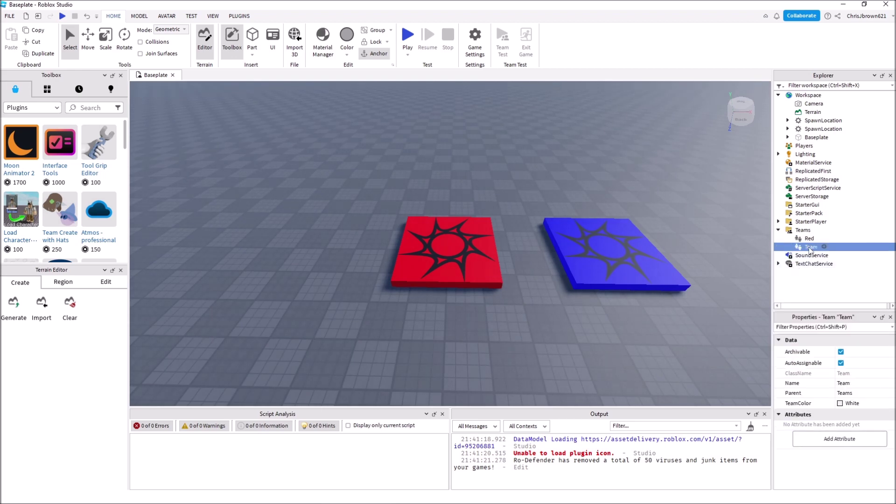
pyautogui.write('Blue')
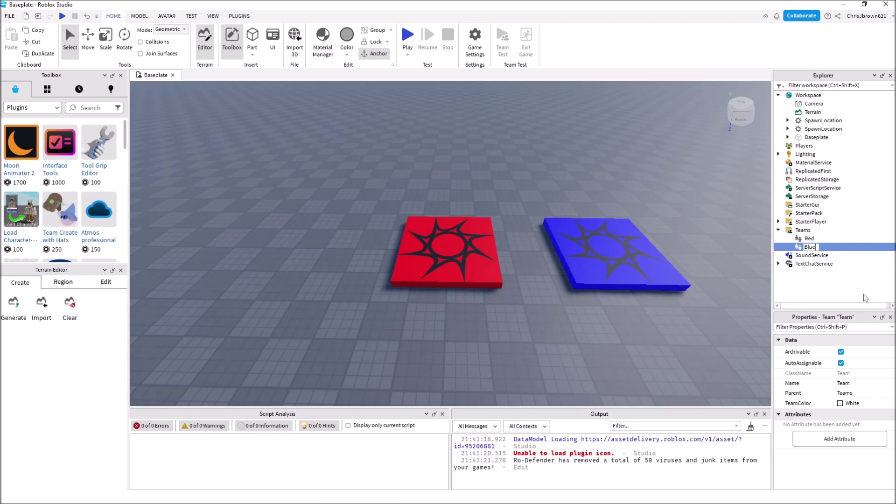
pyautogui.click(805, 294)
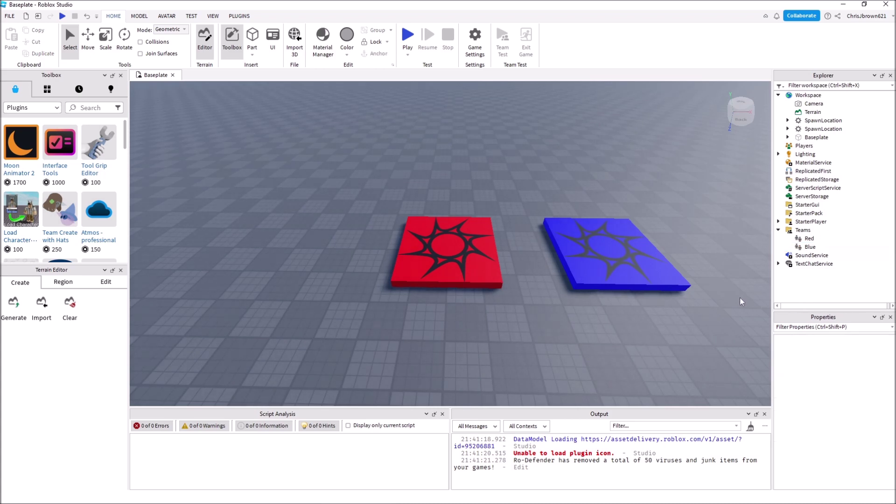
pyautogui.click(803, 249)
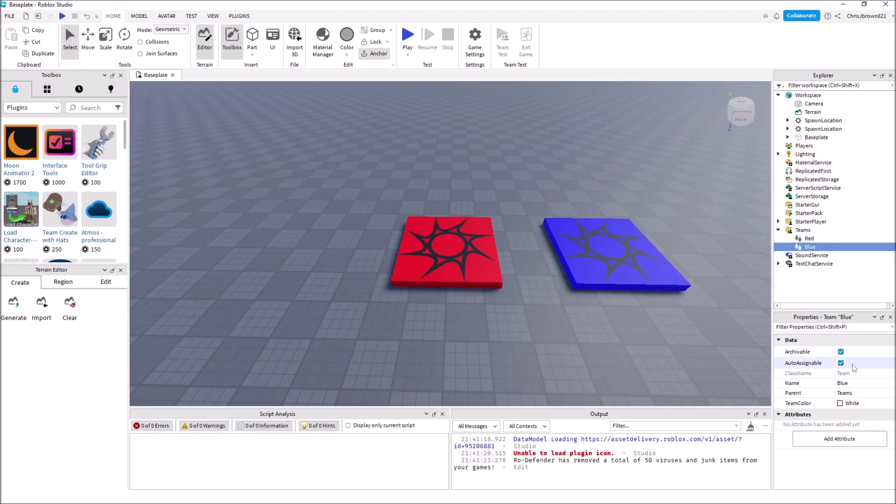
pyautogui.click(842, 405)
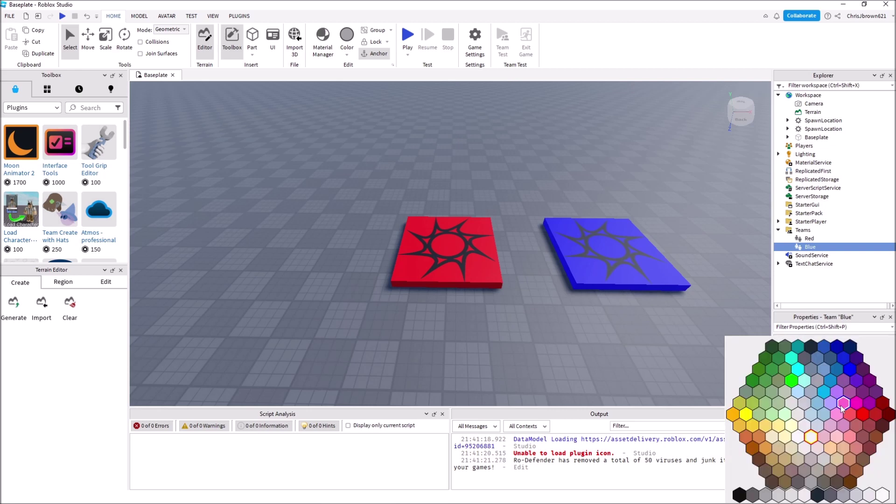
pyautogui.click(849, 373)
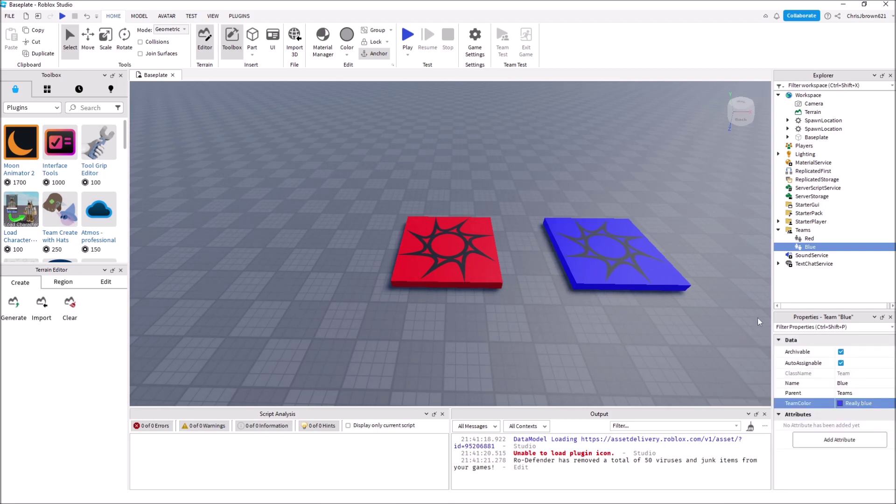
pyautogui.click(699, 341)
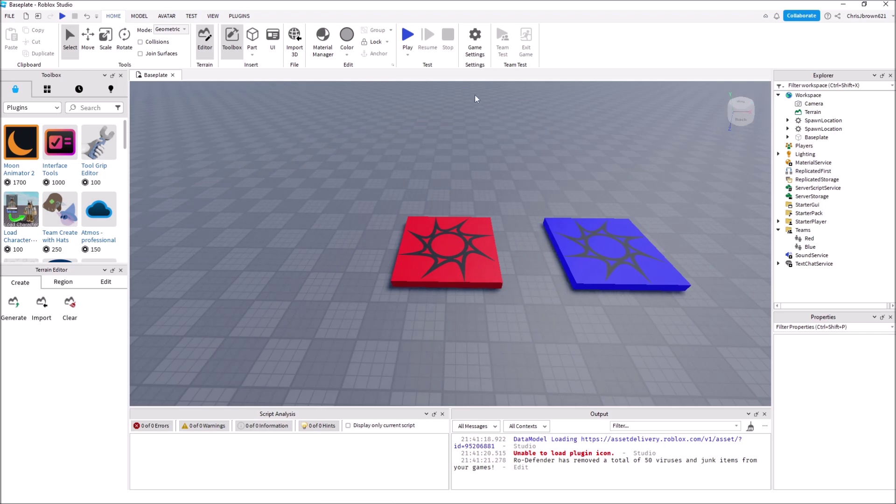
# Start a playtest and check the player's entry under its team on the in-game leaderboard.
pyautogui.click(412, 38)
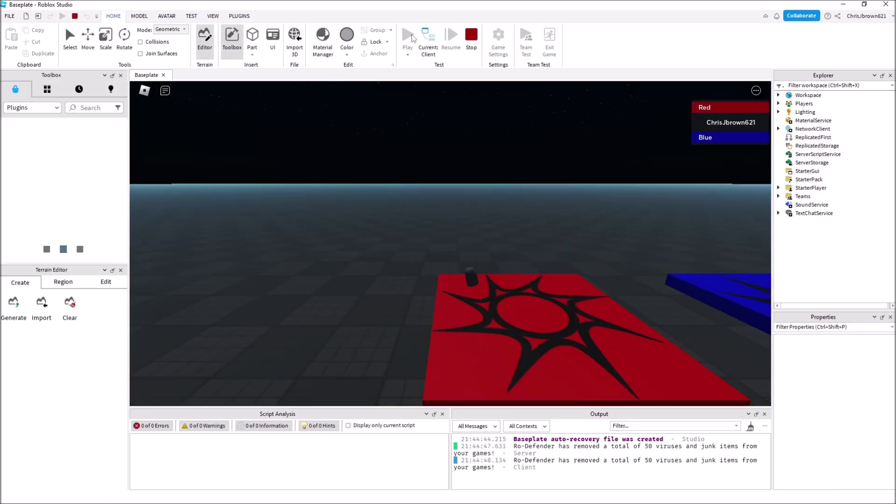
pyautogui.press('w')
pyautogui.moveTo(523, 196); pyautogui.dragTo(522, 197, button='right')
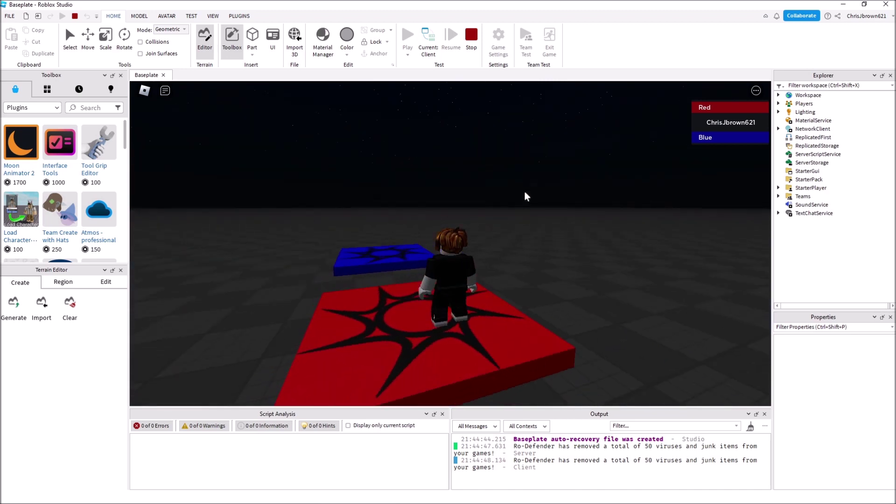
pyautogui.click(718, 126)
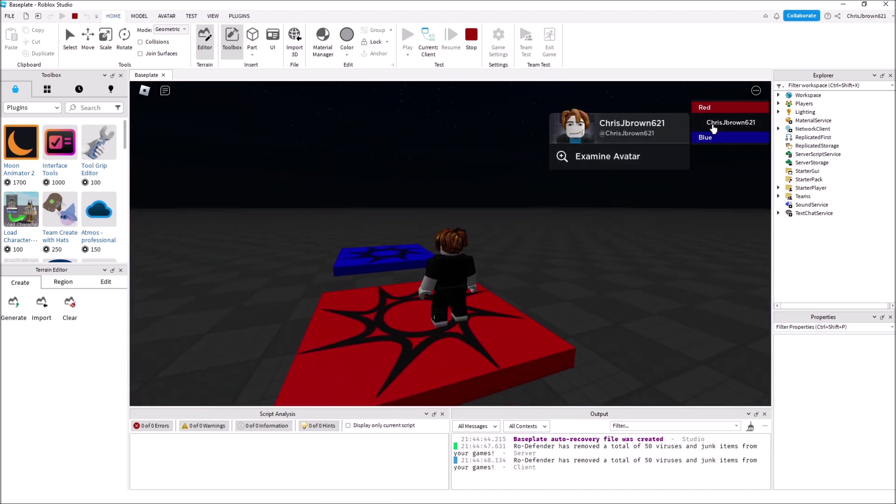
pyautogui.click(713, 128)
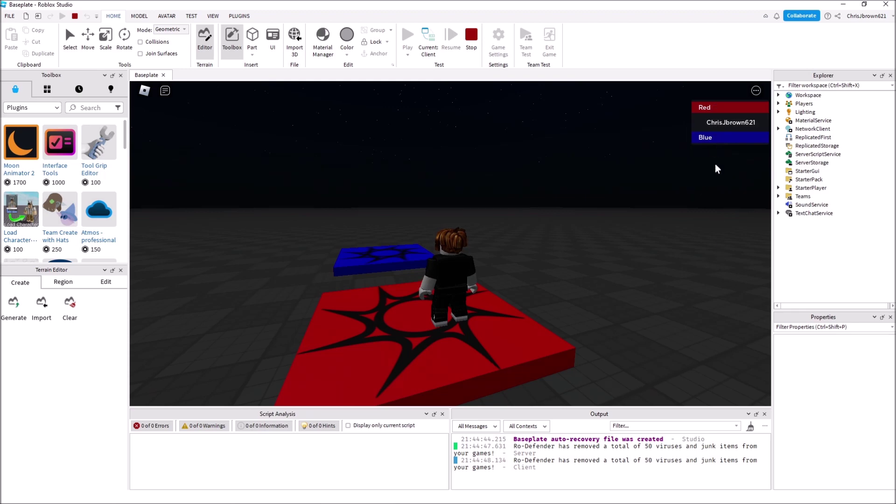
# Walk and jump the avatar around on the red spawn location during the playtest.
pyautogui.press('d')
pyautogui.moveTo(540, 213); pyautogui.dragTo(540, 214, button='right')
pyautogui.press('s')
pyautogui.press('a')
pyautogui.press('w')
pyautogui.press('space')
pyautogui.press('s')
pyautogui.press('d')
pyautogui.press('a')
pyautogui.press('w')
pyautogui.press('space')
pyautogui.press('d')
pyautogui.press('w')
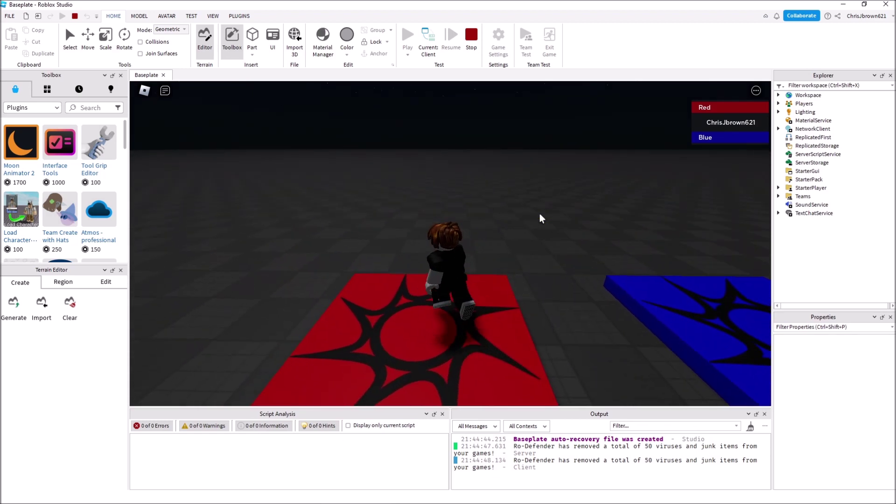
pyautogui.press('a')
pyautogui.press('s')
pyautogui.press('d')
pyautogui.press('w')
pyautogui.press('a')
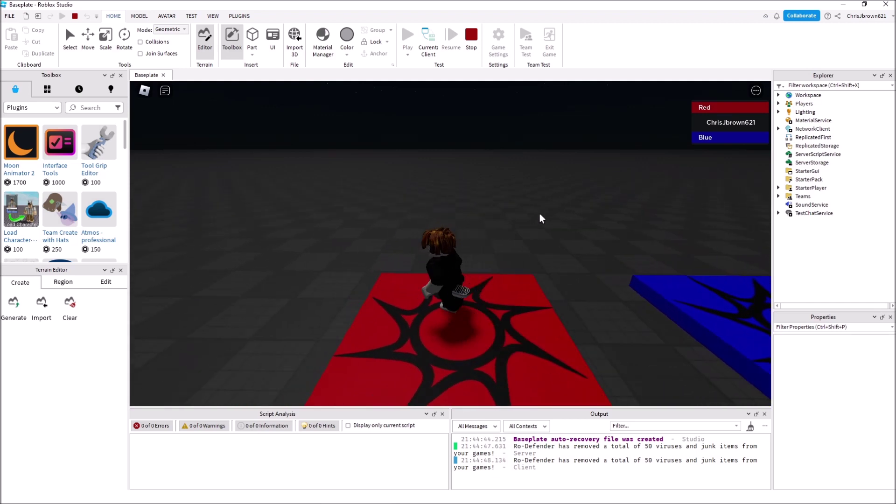
# Move the avatar off the red spawn location and back and forth between the red and blue pads, ending on the blue one.
pyautogui.press('s')
pyautogui.press('d')
pyautogui.press('w')
pyautogui.press('d')
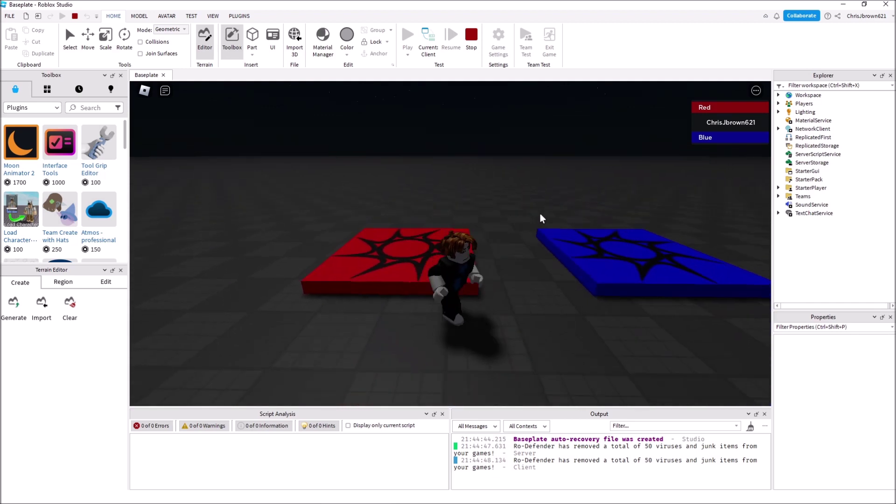
pyautogui.press('w')
pyautogui.press('space')
pyautogui.press('s')
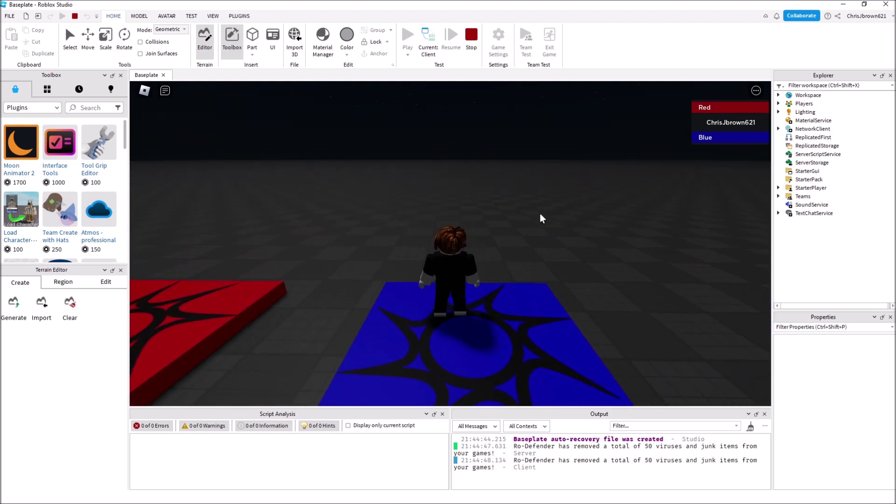
pyautogui.press('a')
pyautogui.press('d')
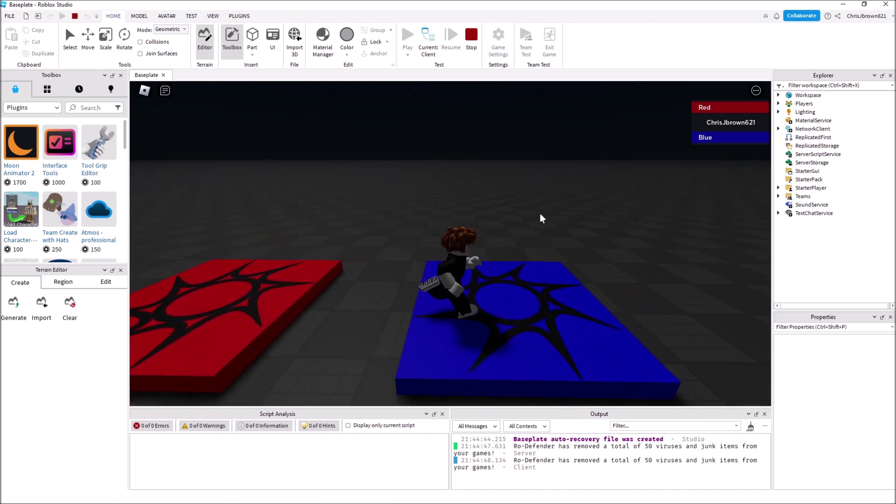
pyautogui.press('s')
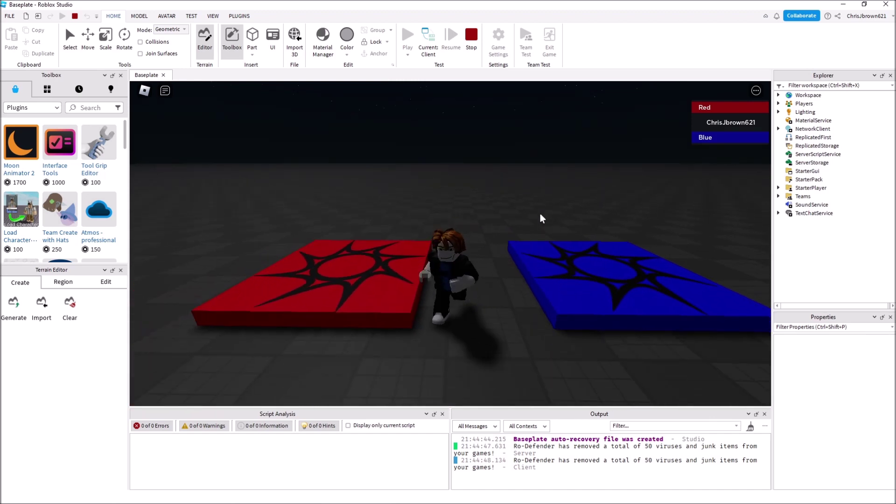
pyautogui.press('w')
pyautogui.press('a')
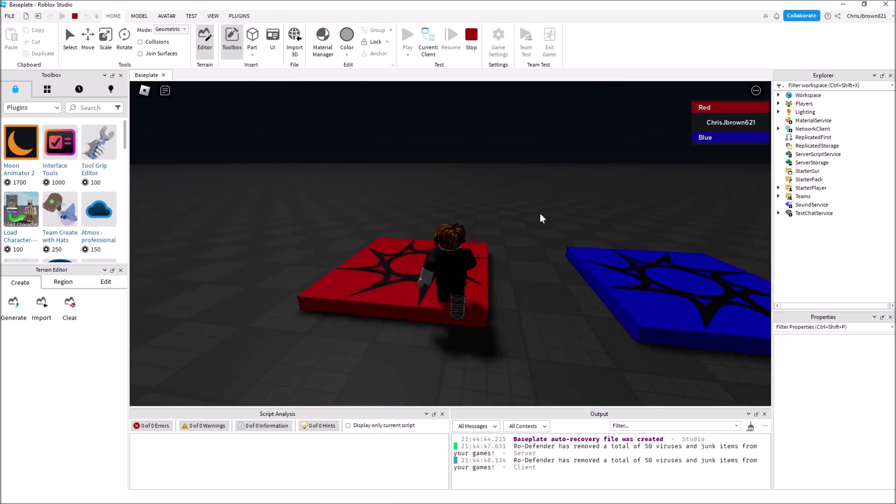
pyautogui.press('d')
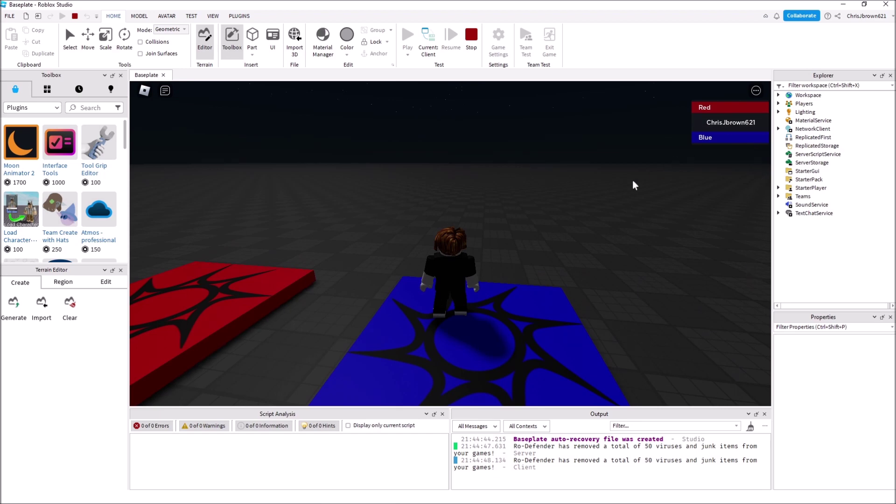
# Walk the avatar off the blue spawn location and examine both team pads from different angles.
pyautogui.moveTo(622, 188); pyautogui.dragTo(623, 188, button='right')
pyautogui.press('a')
pyautogui.press('s')
pyautogui.press('s')
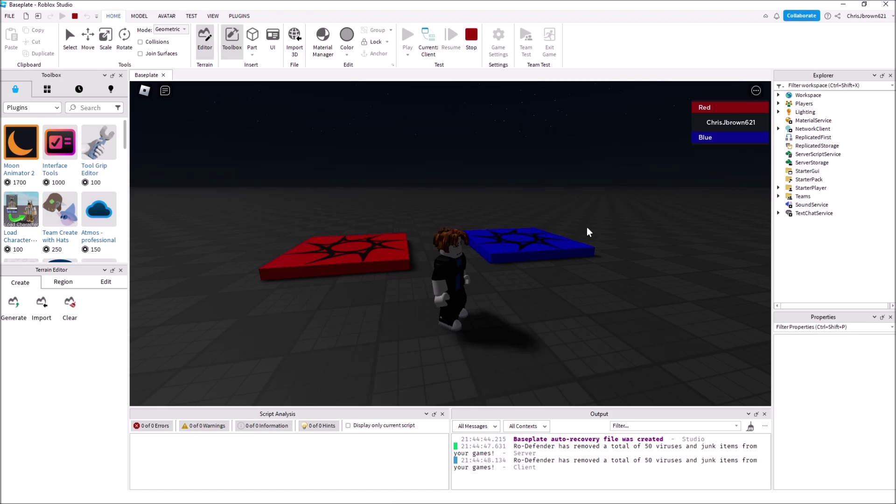
pyautogui.press('d')
pyautogui.moveTo(586, 227); pyautogui.dragTo(583, 223, button='right')
pyautogui.press('w')
pyautogui.press('a')
pyautogui.scroll(3, 583, 224)
pyautogui.scroll(-3, 583, 225)
pyautogui.press('w')
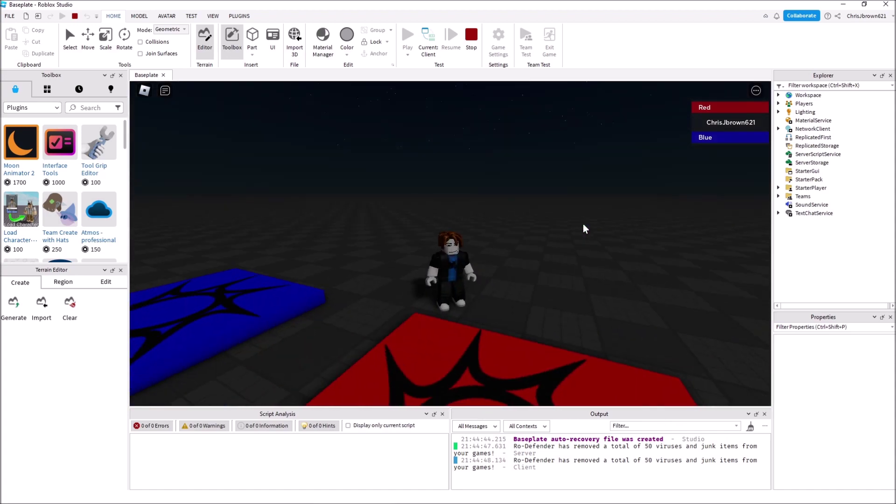